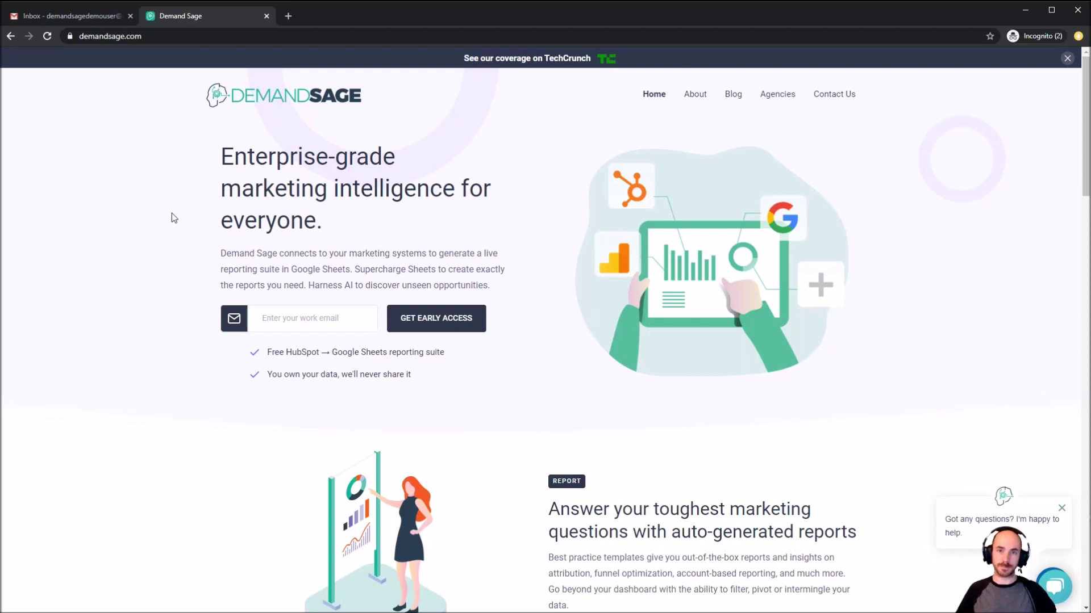
- Search Google for 'gsuite marketplace' and open the G Suite Marketplace site
{"action": "key", "text": "ctrl+t"}
{"action": "type", "text": "gsuite marketplace"}
{"action": "key", "text": "Return"}
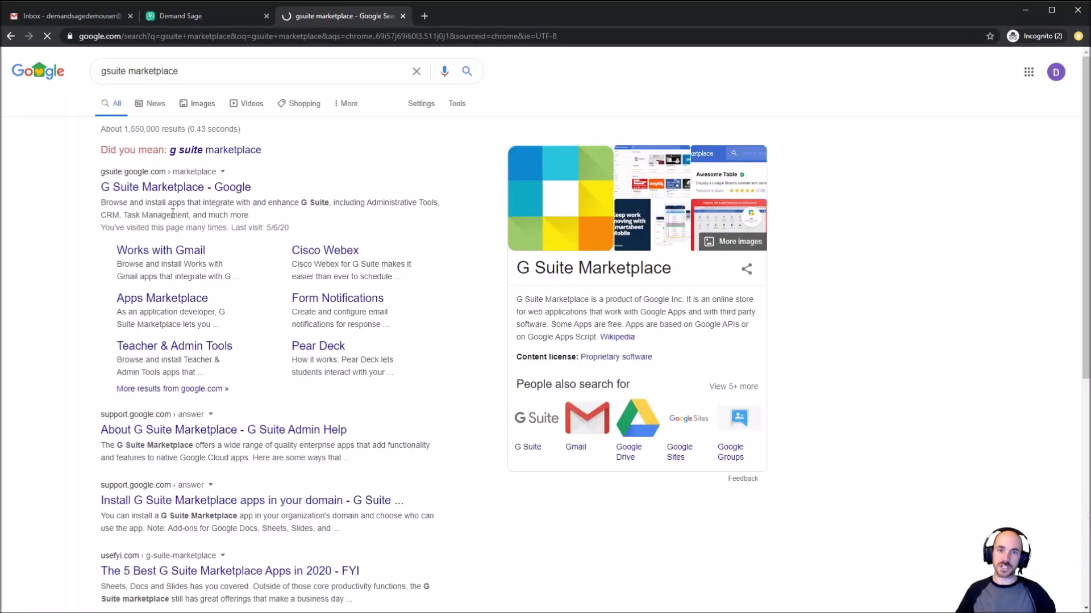
{"action": "left_click", "coordinate": [186, 189]}
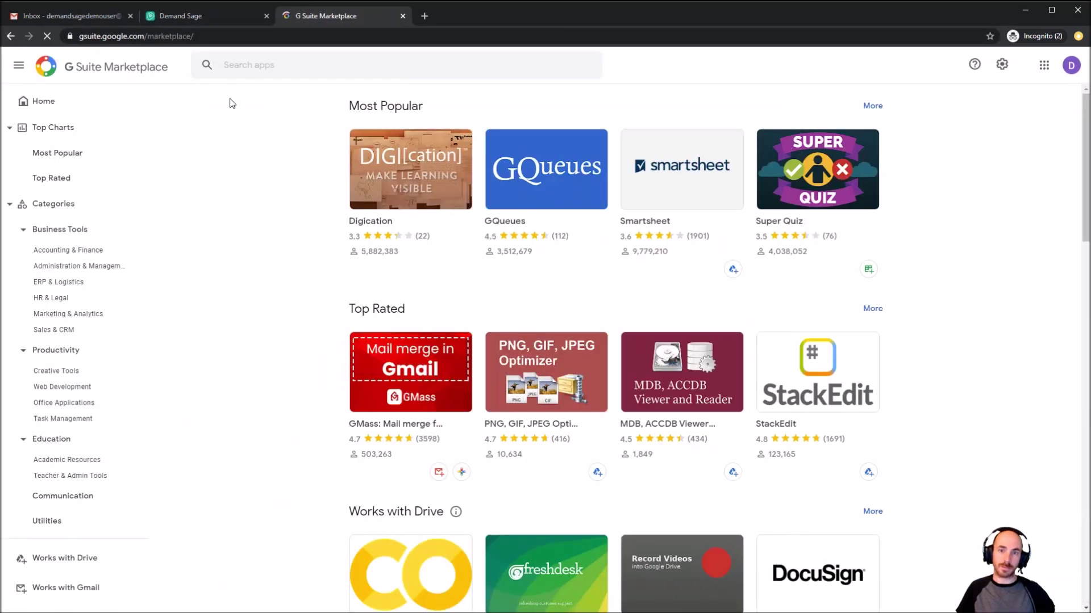
- Search the marketplace for Demand Sage, open its app page and start the installation
{"action": "left_click", "coordinate": [241, 58]}
{"action": "type", "text": "demand"}
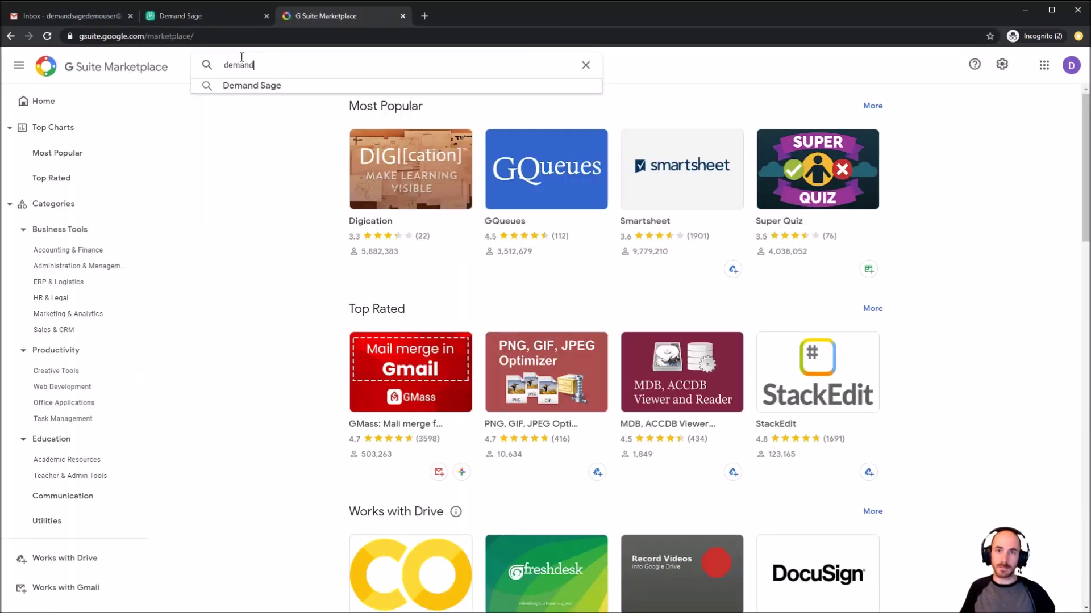
{"action": "key", "text": "Down"}
{"action": "key", "text": "Return"}
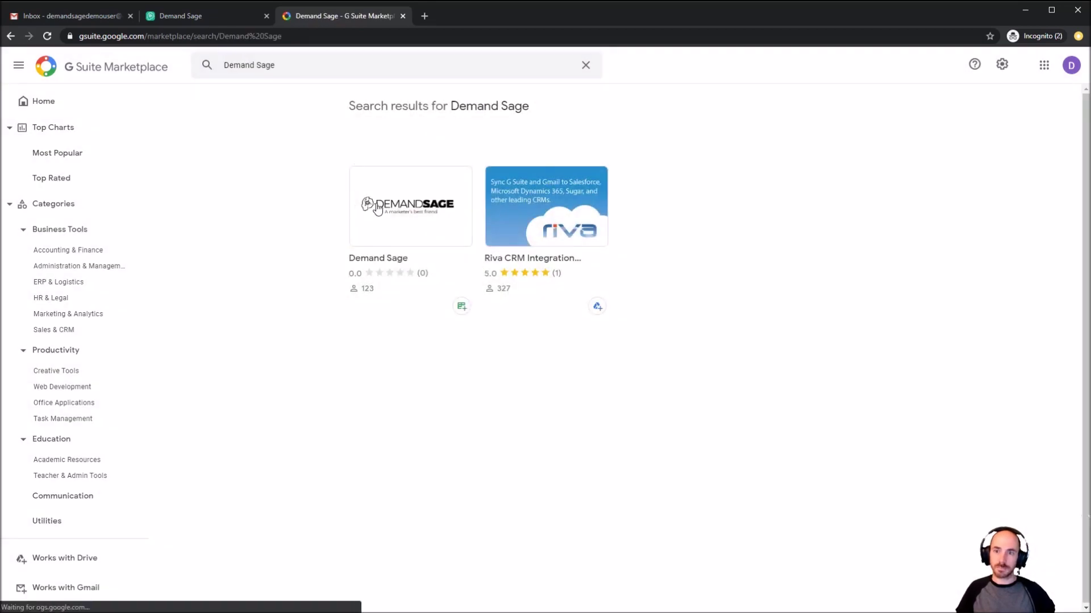
{"action": "left_click", "coordinate": [378, 208]}
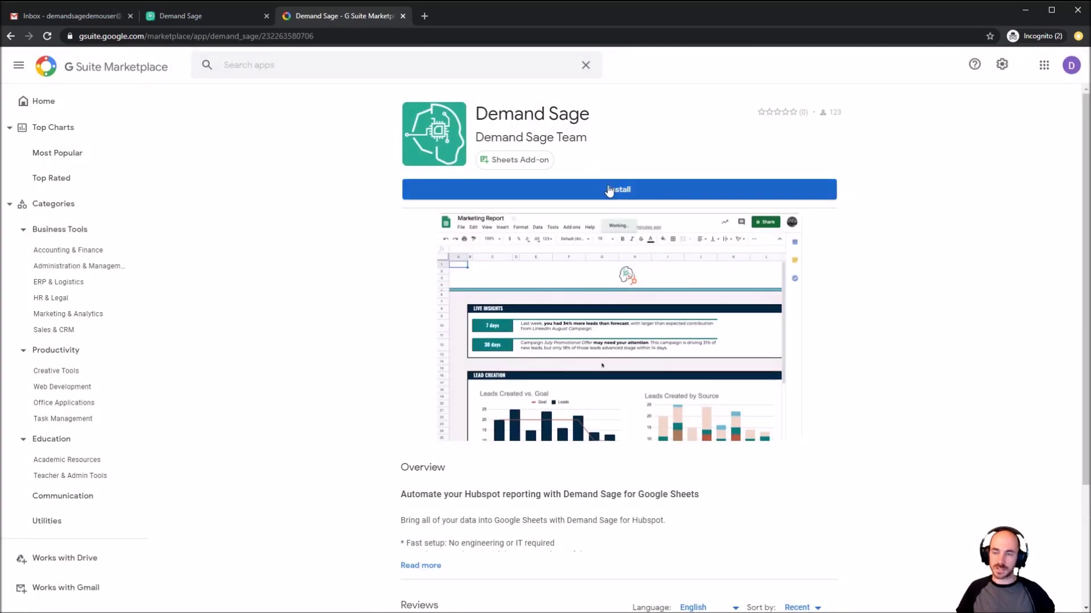
{"action": "left_click", "coordinate": [609, 190]}
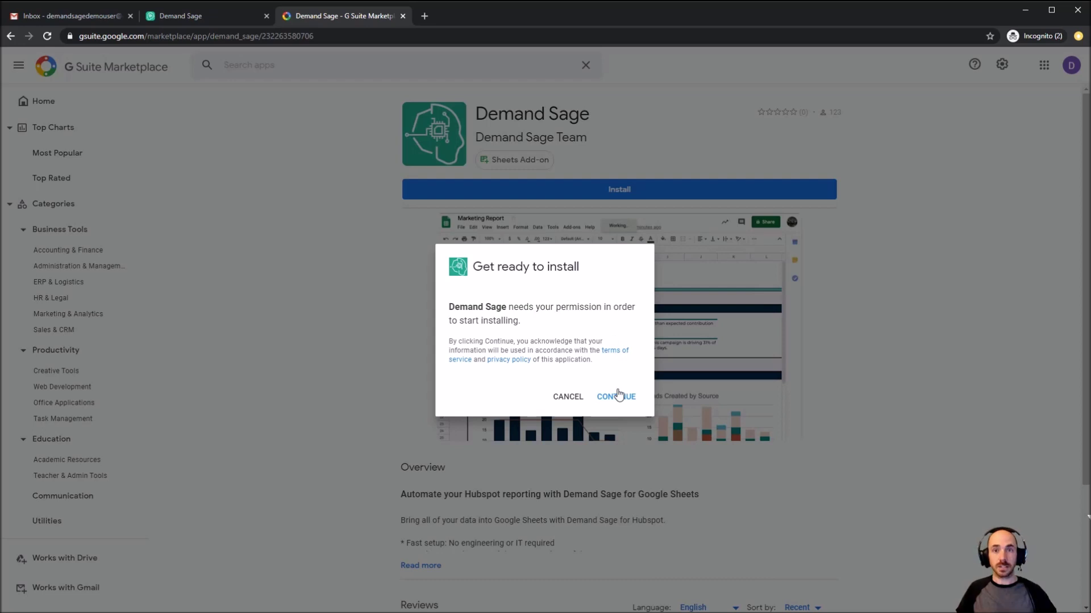
- Install Demand Sage with the chosen Google account, allowing all its requested access
{"action": "left_click", "coordinate": [619, 394]}
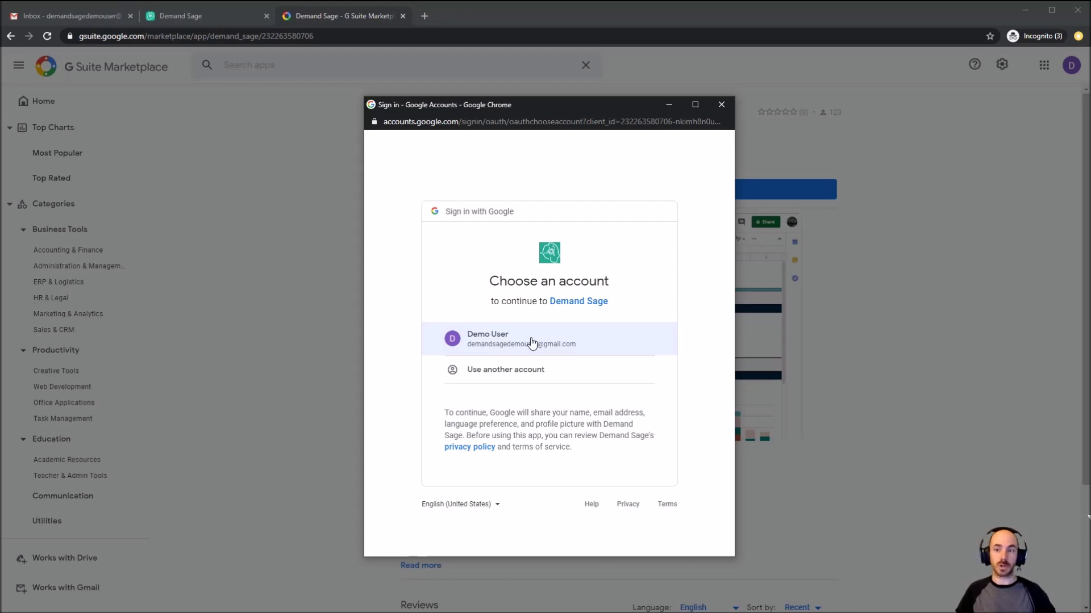
{"action": "left_click", "coordinate": [531, 342]}
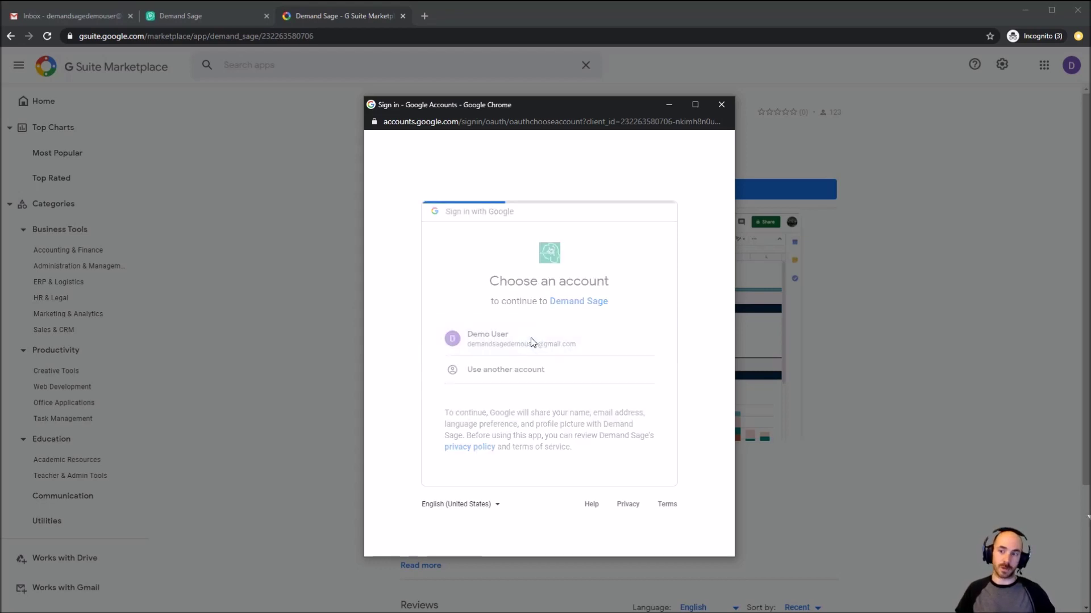
{"action": "scroll", "coordinate": [604, 435], "scroll_direction": "down", "scroll_amount": 3}
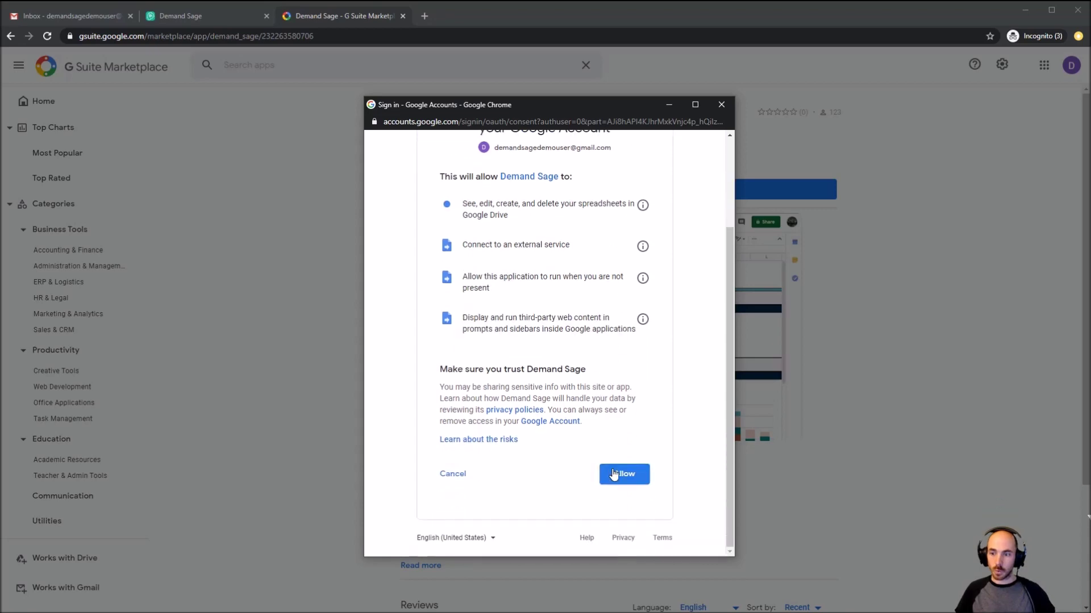
{"action": "left_click", "coordinate": [623, 475]}
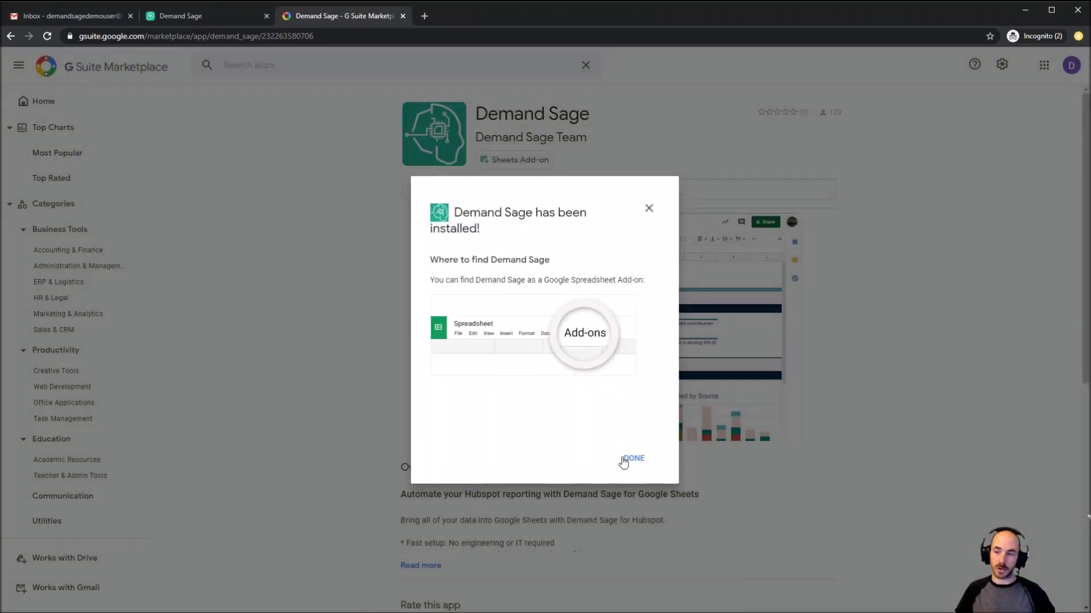
{"action": "left_click", "coordinate": [624, 461]}
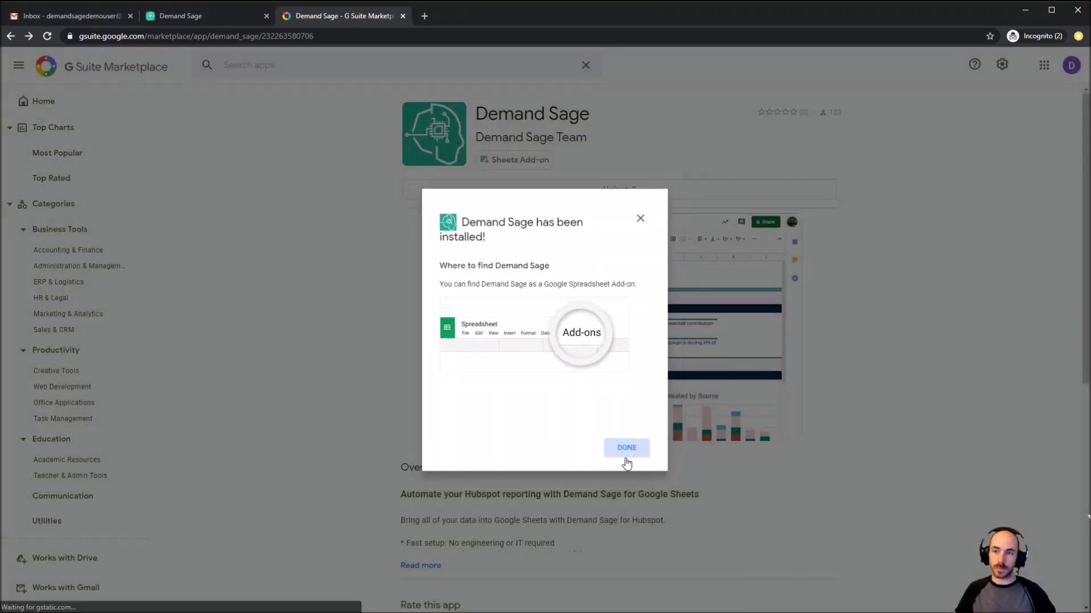
{"action": "key", "text": "ctrl+t"}
- Create a blank spreadsheet via sheets.new and title it 'Demo Sheet'
{"action": "type", "text": "sheets.new"}
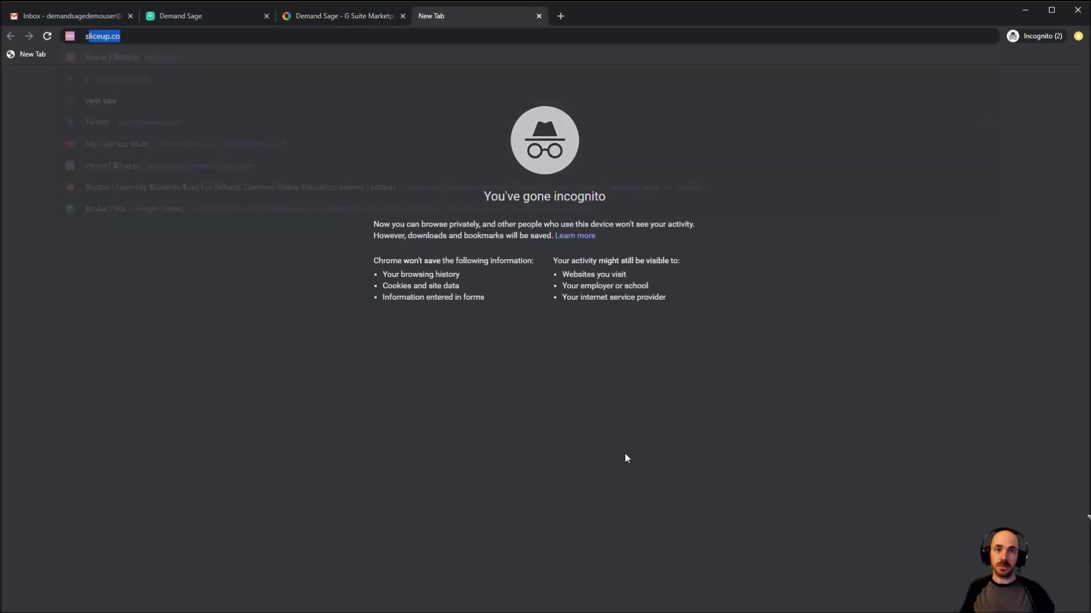
{"action": "key", "text": "Return"}
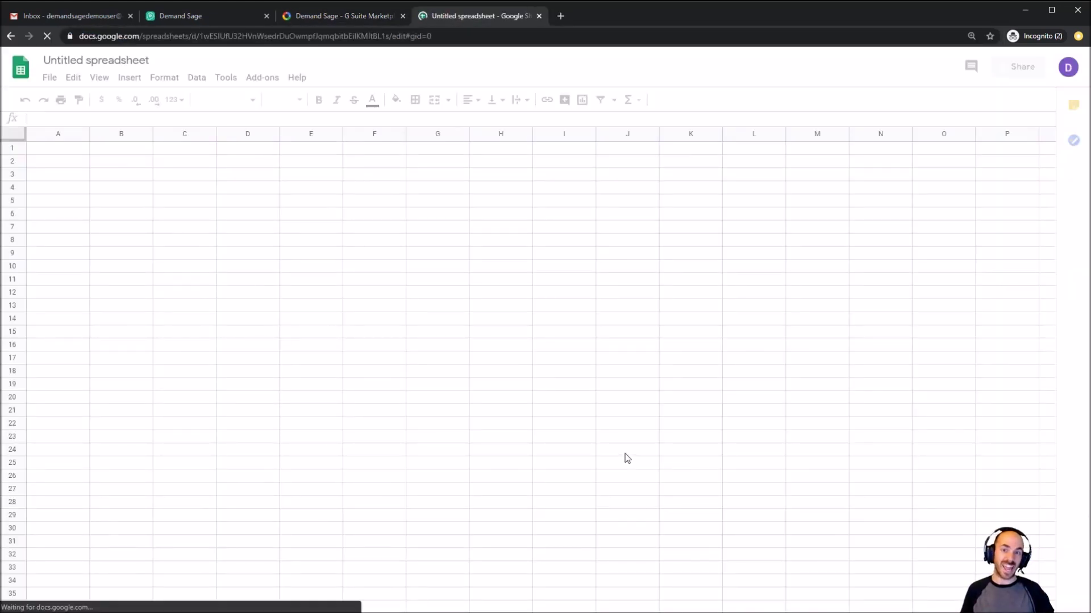
{"action": "left_click", "coordinate": [81, 59]}
{"action": "type", "text": "Demo Sheet"}
{"action": "key", "text": "Return"}
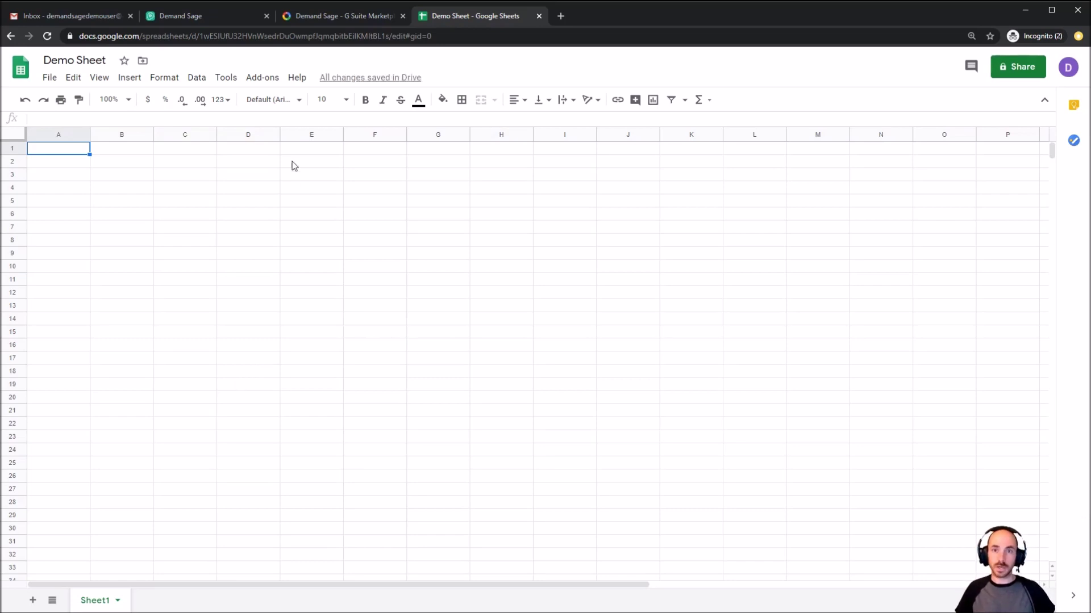
- Launch Demand Sage setup from the Add-ons menu and choose 'Sign in with Google'
{"action": "left_click", "coordinate": [262, 80]}
{"action": "mouse_move", "coordinate": [287, 137]}
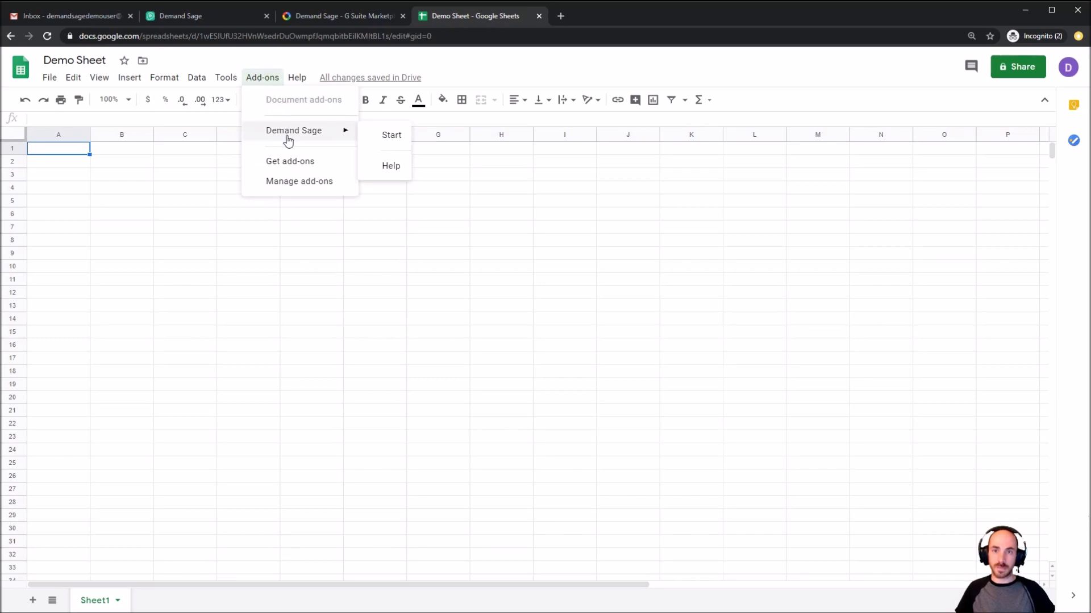
{"action": "left_click", "coordinate": [391, 136]}
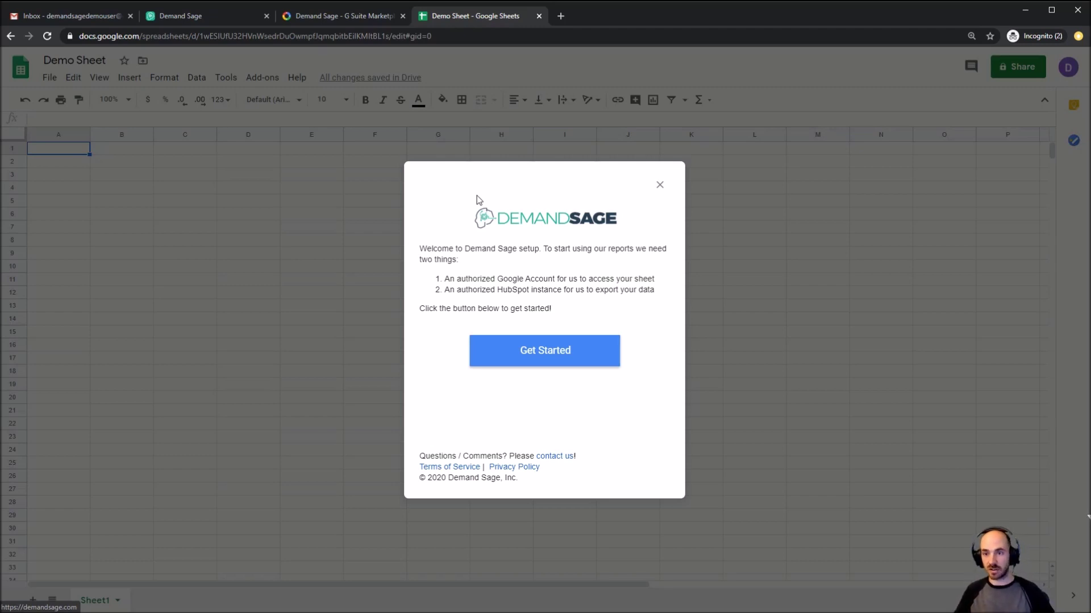
{"action": "left_click", "coordinate": [557, 352]}
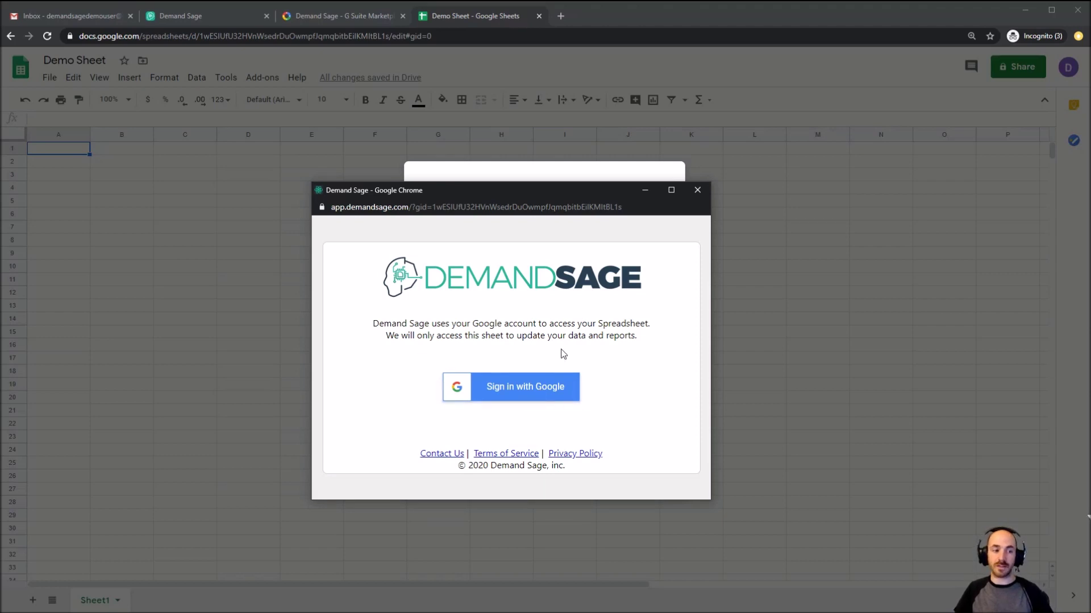
{"action": "left_click", "coordinate": [541, 386]}
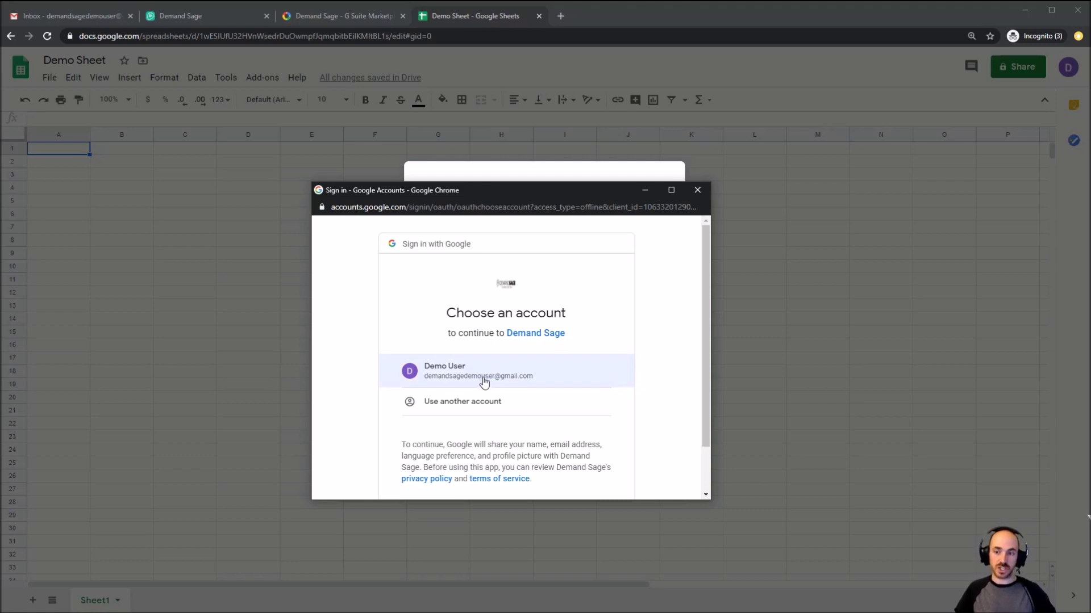
- Sign in with the demo Google account, allow spreadsheet access, and connect to HubSpot
{"action": "left_click", "coordinate": [484, 381]}
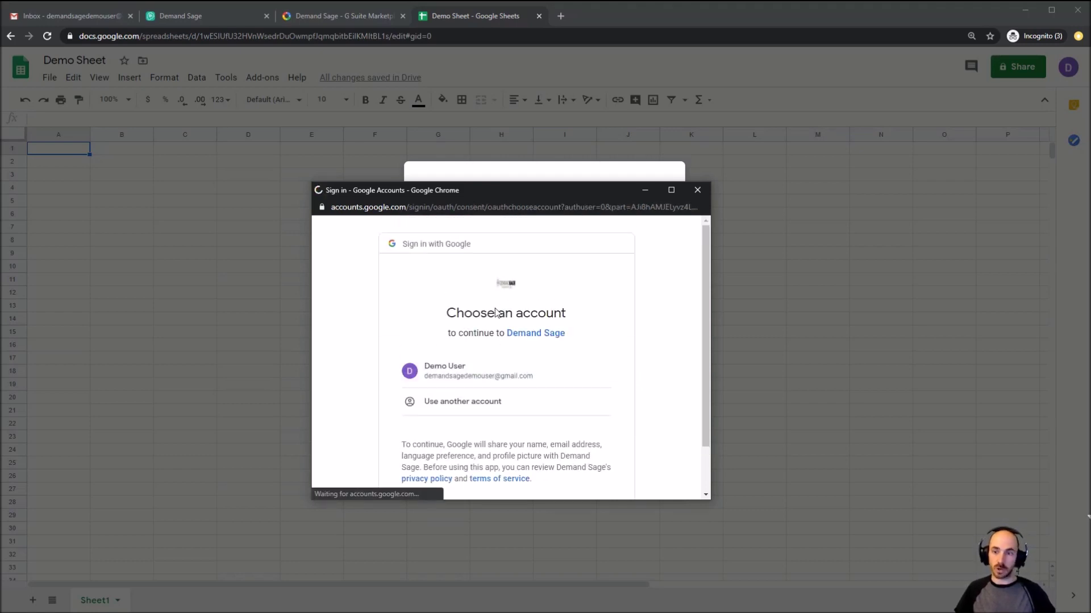
{"action": "left_click", "coordinate": [571, 406]}
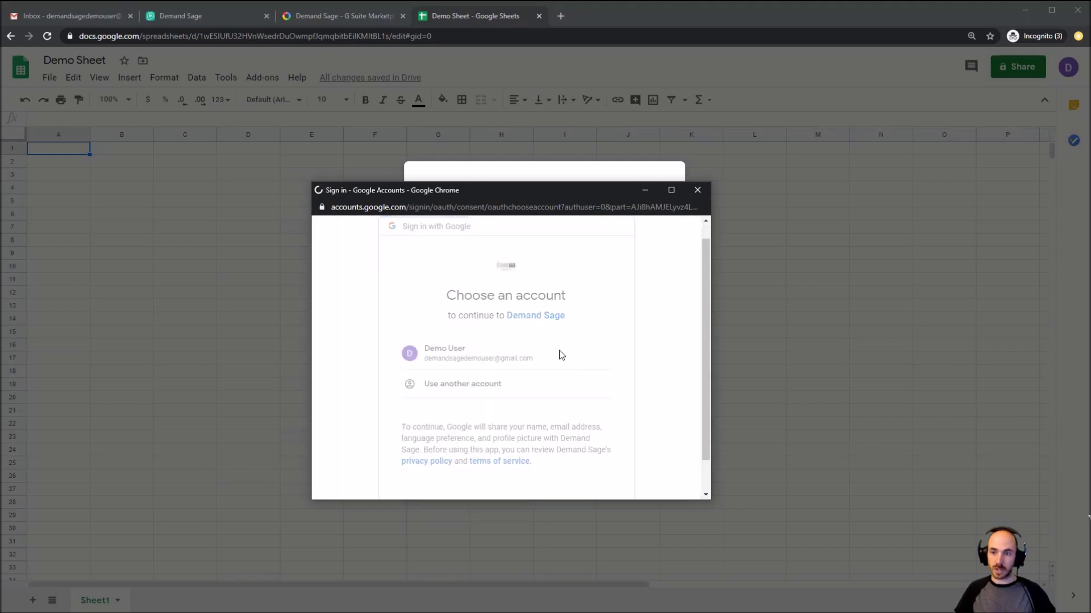
{"action": "scroll", "coordinate": [528, 313], "scroll_direction": "down", "scroll_amount": 3}
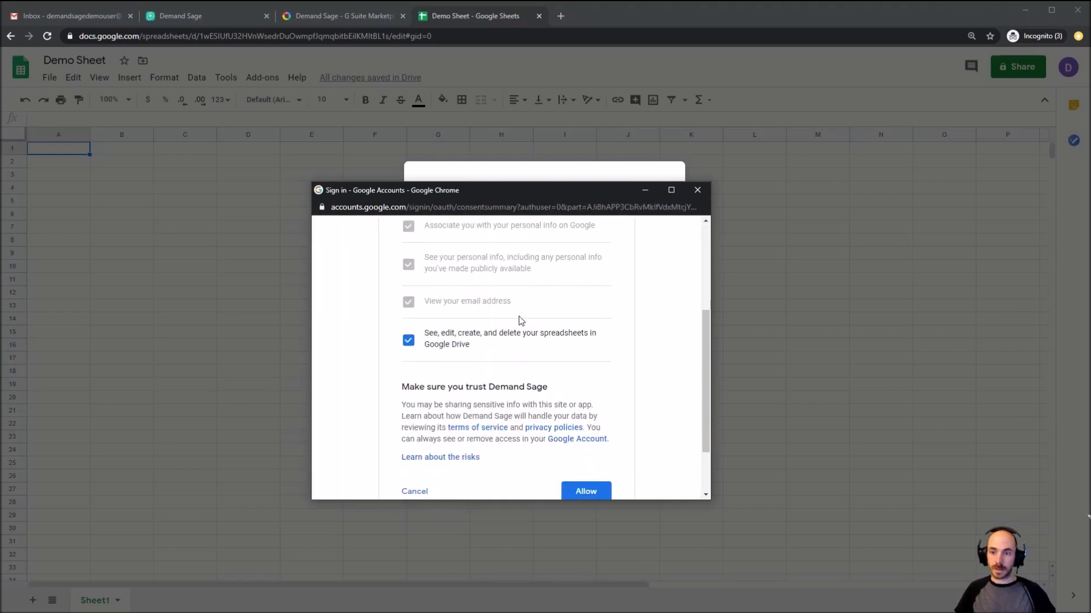
{"action": "scroll", "coordinate": [545, 369], "scroll_direction": "down", "scroll_amount": 2}
{"action": "left_click", "coordinate": [568, 423]}
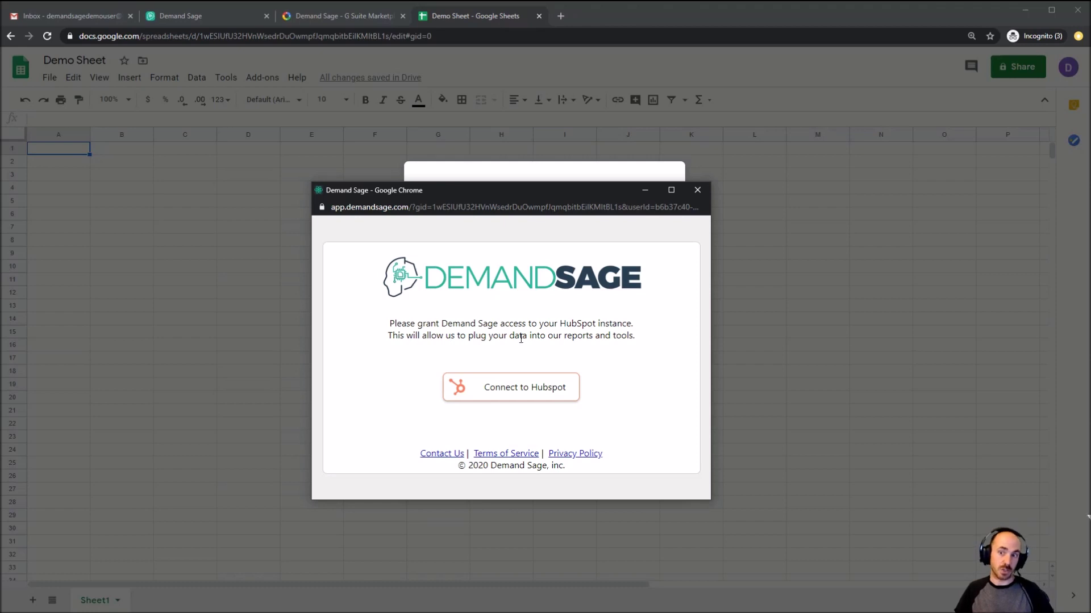
{"action": "left_click", "coordinate": [530, 389]}
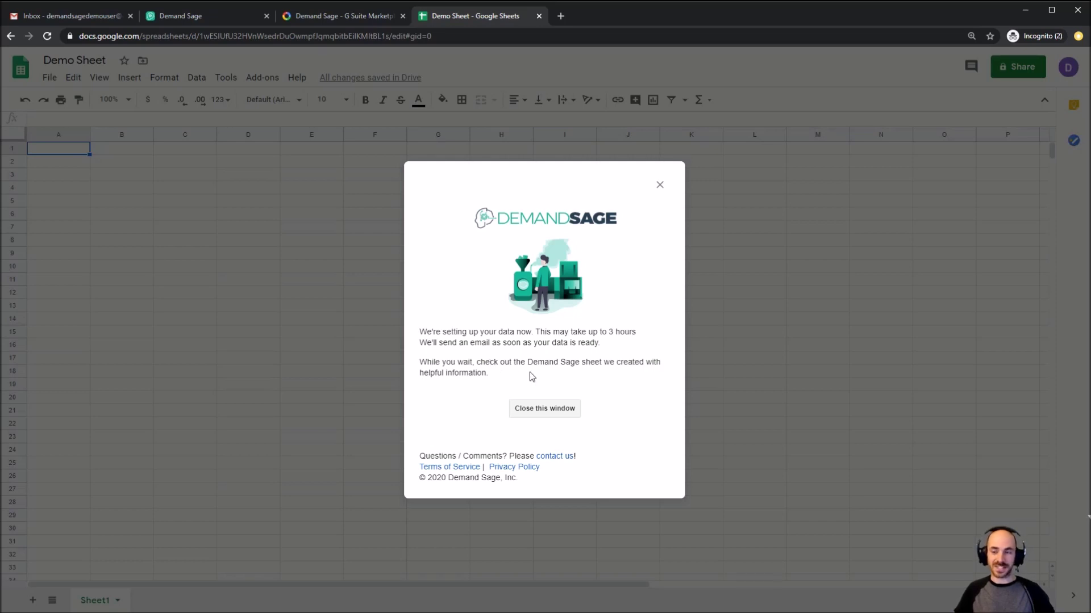
- Close the Demand Sage notice saying data setup may take up to 3 hours
{"action": "left_click", "coordinate": [550, 410]}
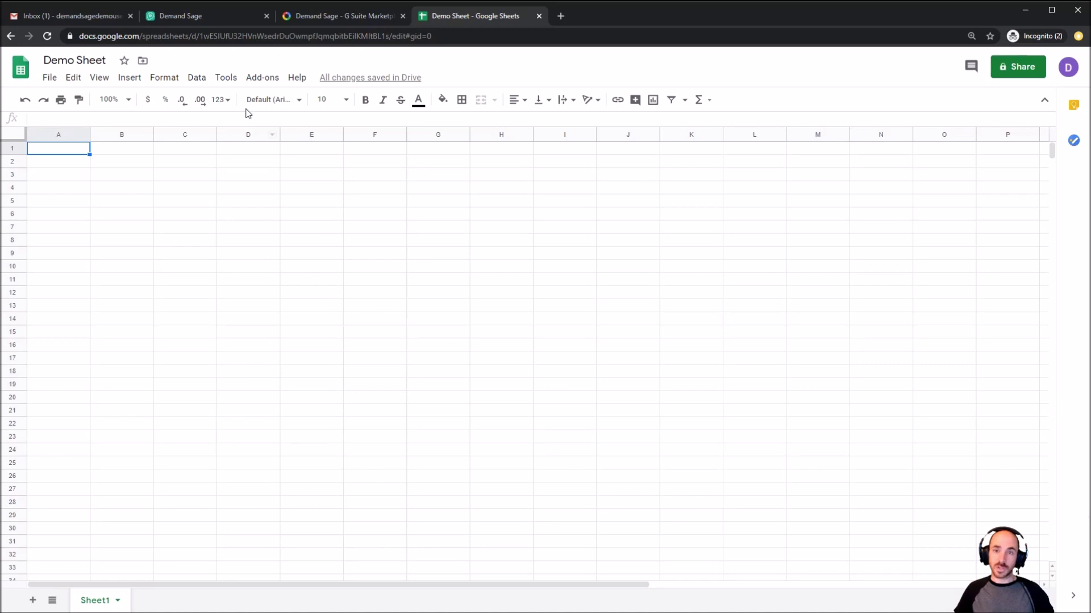
- Open Add-ons > Demand Sage > View Report Library and preview the Summary report
{"action": "left_click", "coordinate": [258, 80]}
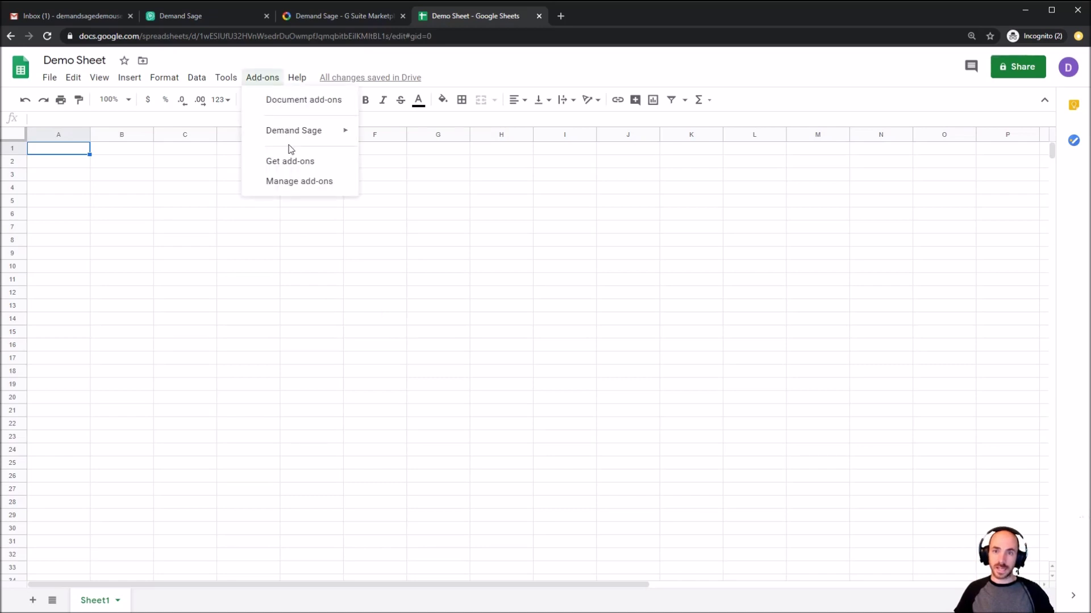
{"action": "mouse_move", "coordinate": [292, 137]}
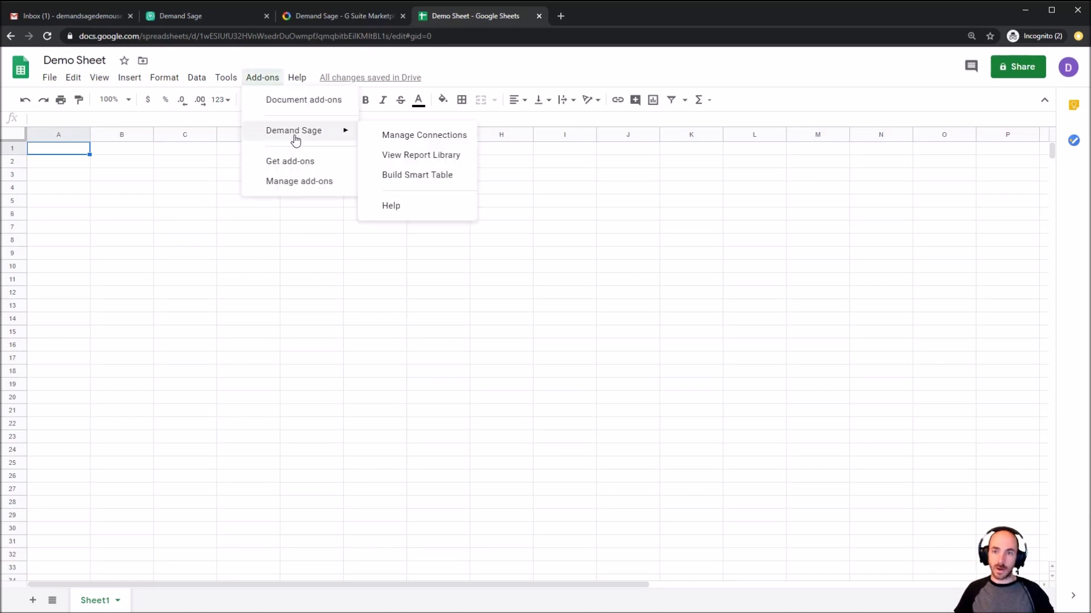
{"action": "left_click", "coordinate": [431, 162]}
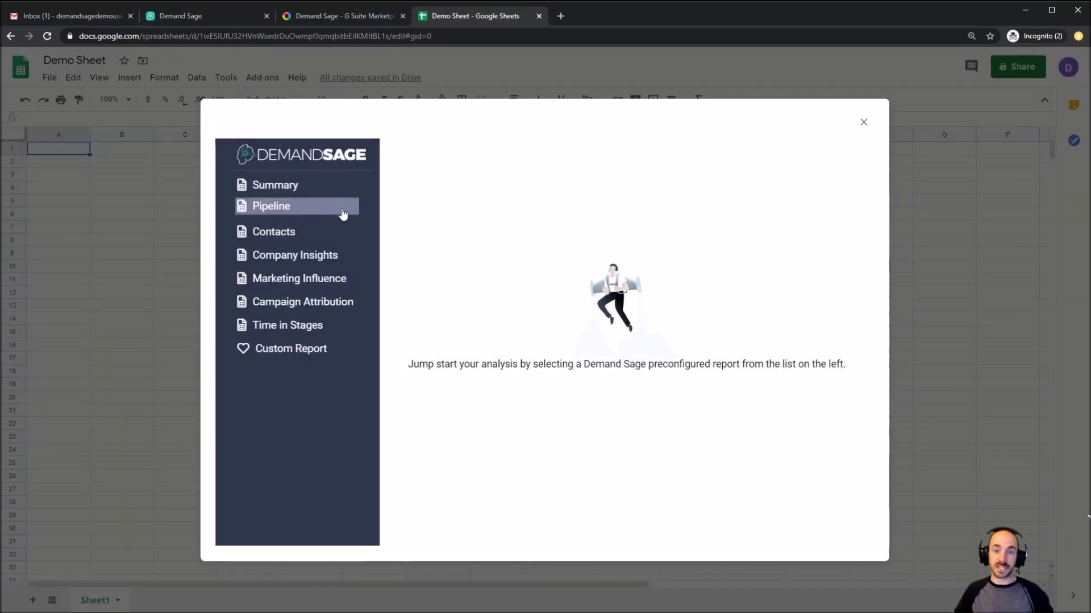
{"action": "left_click", "coordinate": [278, 183]}
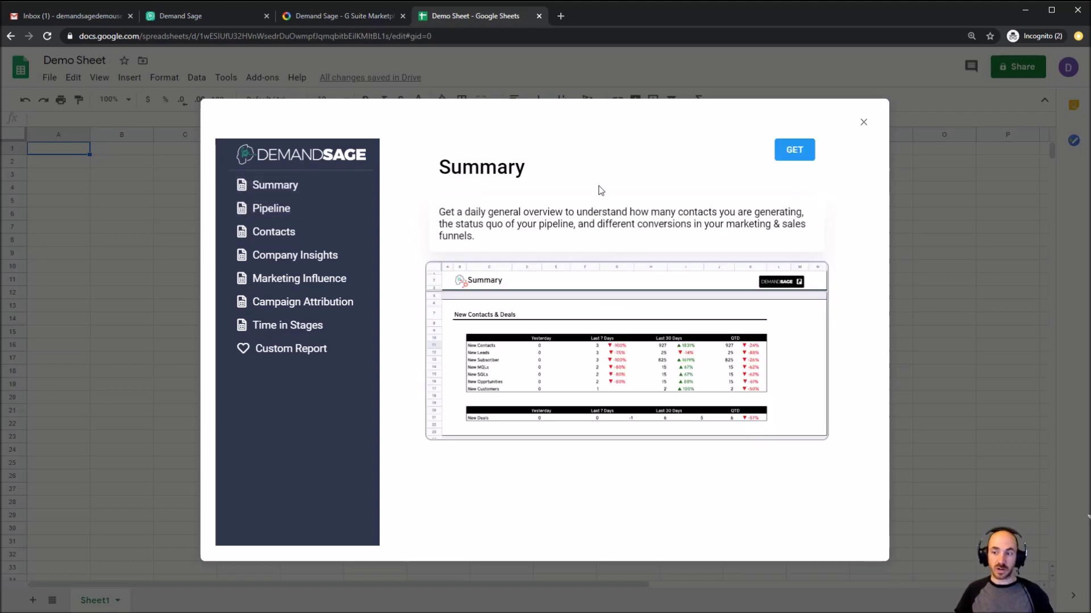
- GET the Summary report into Demo Sheet and acknowledge the 'Successfully copied report' message
{"action": "left_click", "coordinate": [794, 154]}
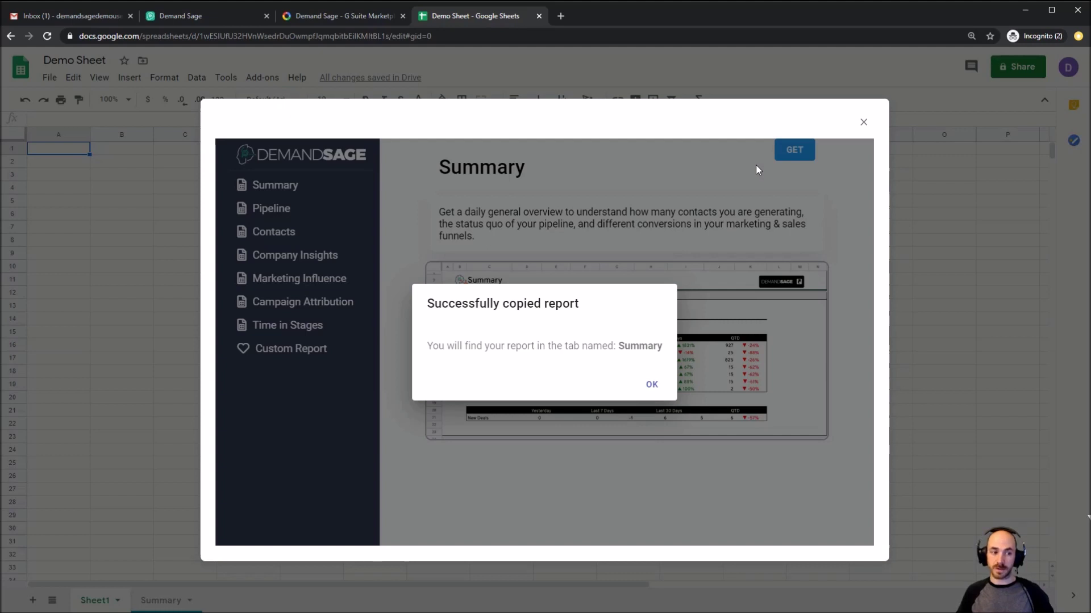
{"action": "left_click", "coordinate": [654, 385]}
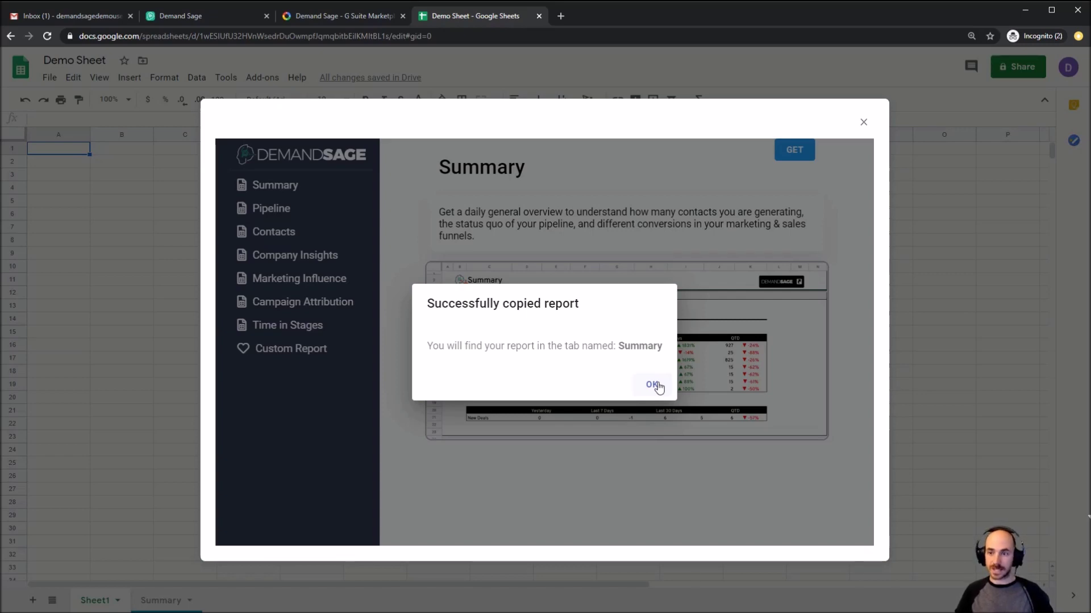
{"action": "left_click", "coordinate": [653, 386]}
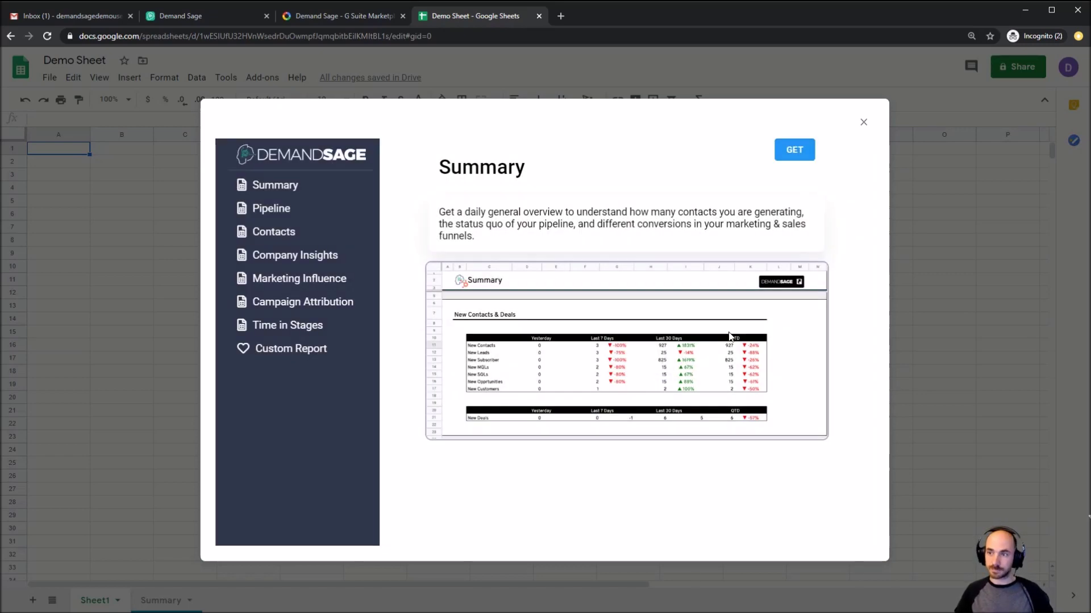
{"action": "left_click", "coordinate": [868, 126]}
- Switch to the new Summary tab to view the New Contacts & Deals tables
{"action": "left_click", "coordinate": [153, 600]}
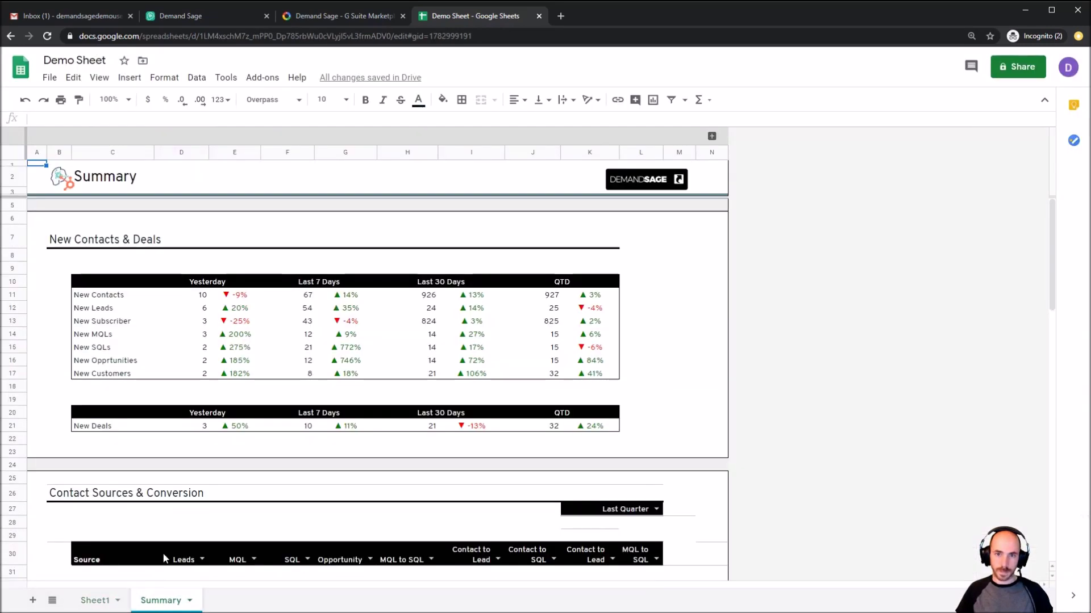